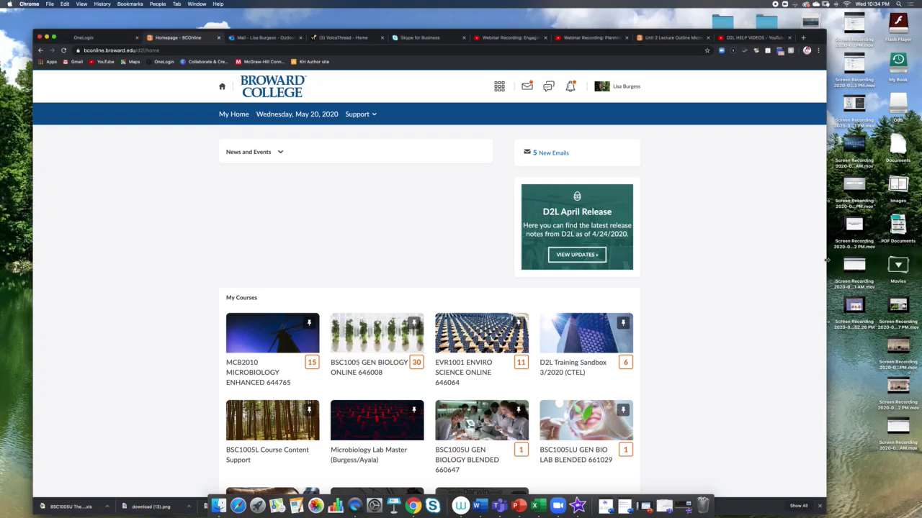
# Step: Enlarge the browser window sideways and upward so that it covers most of the desktop
pyautogui.doubleClick(826, 261)
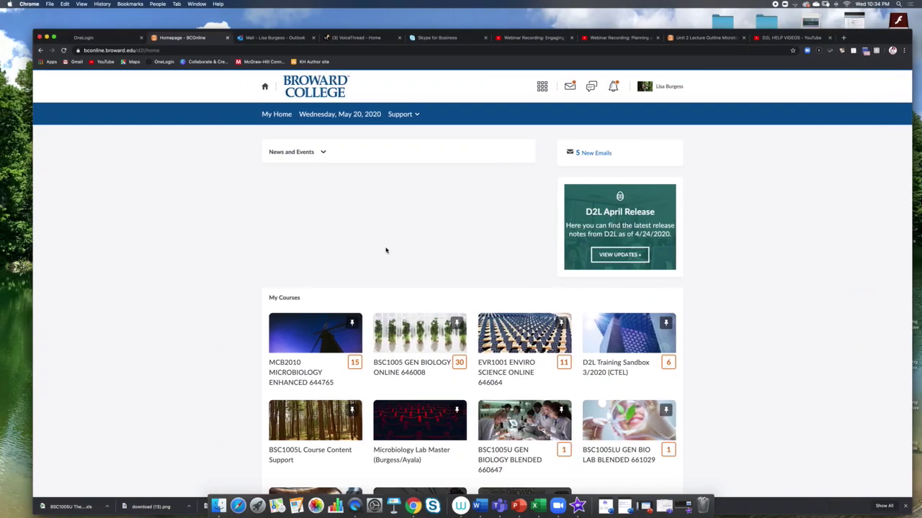
pyautogui.doubleClick(33, 235)
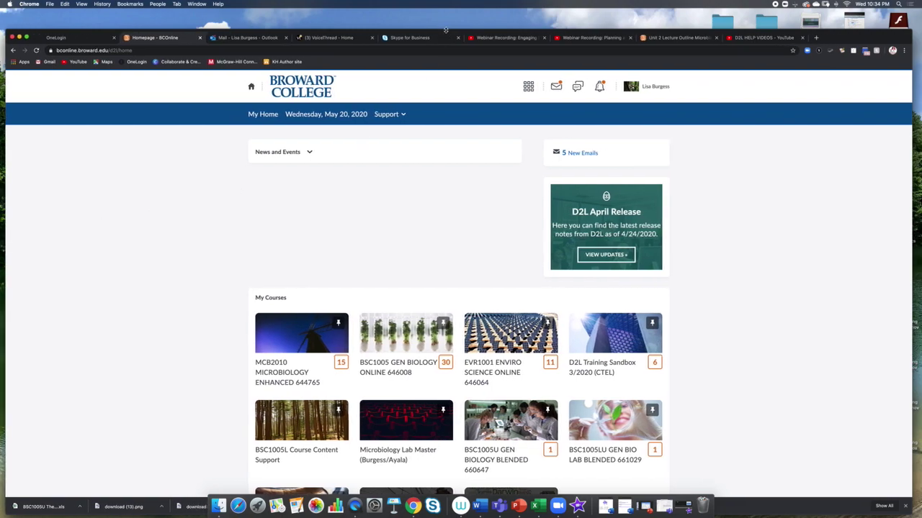
pyautogui.moveTo(446, 33); pyautogui.dragTo(444, 15)
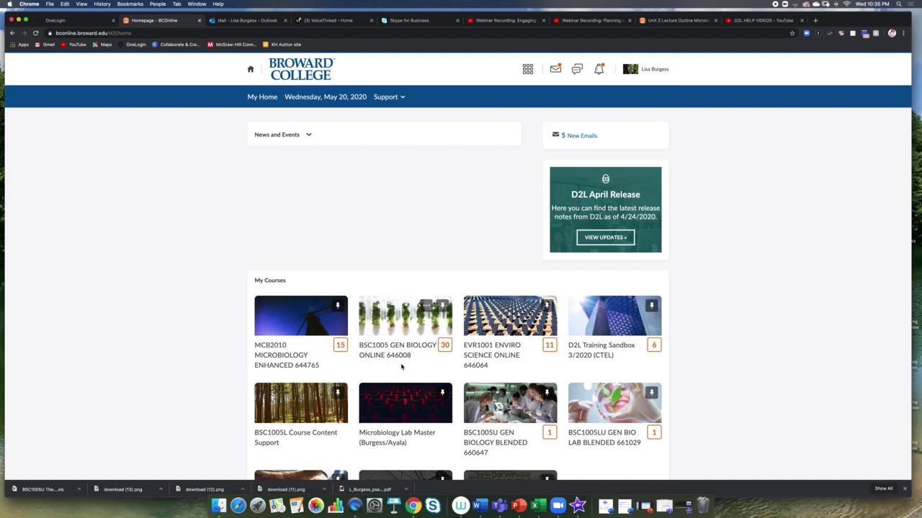
# Step: Open the roster of the D2L Training Sandbox 3/2020 (CTEL) course
pyautogui.scroll(-3, 401, 367)
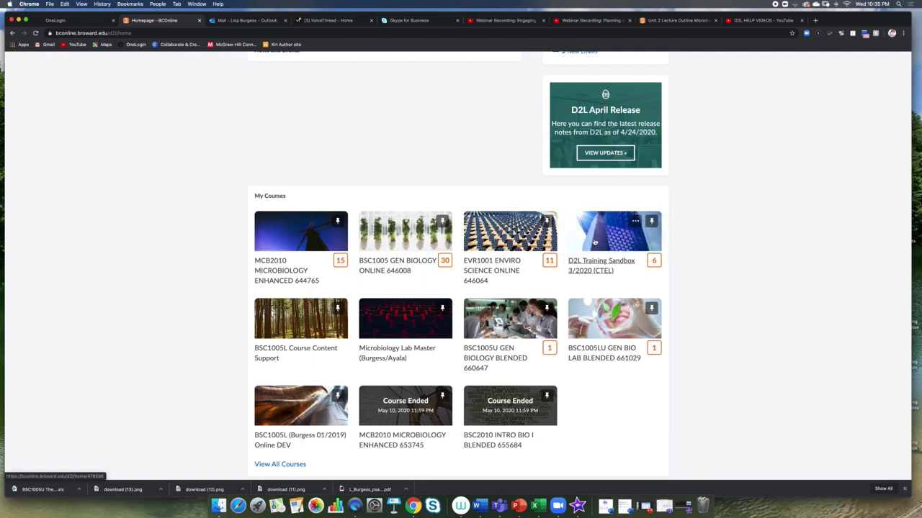
pyautogui.click(594, 242)
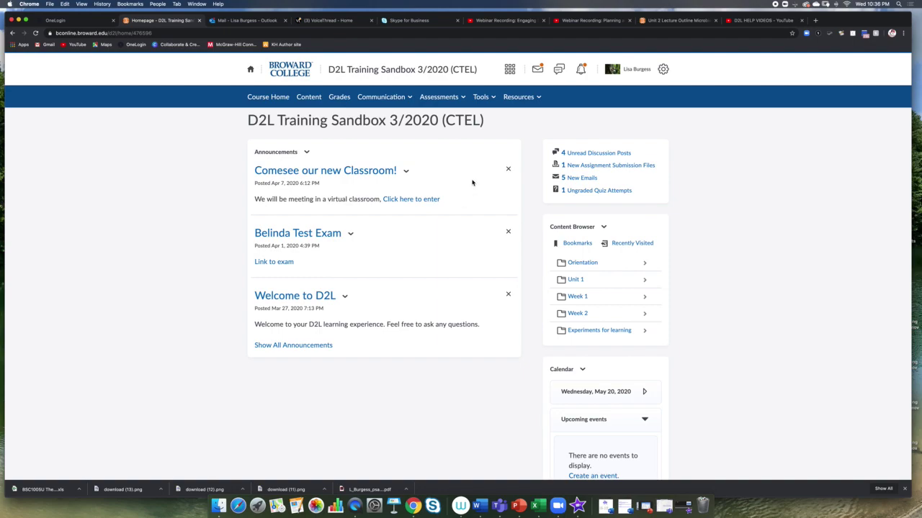
pyautogui.click(494, 100)
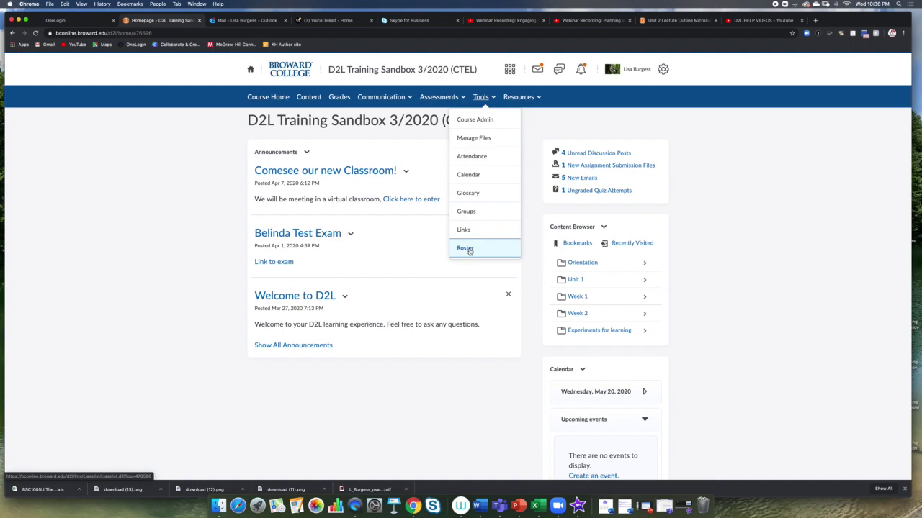
pyautogui.click(467, 249)
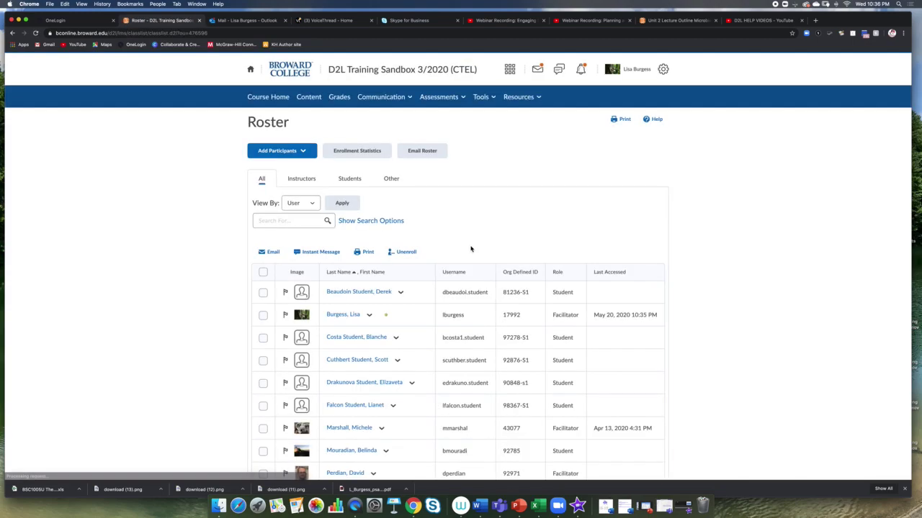
# Step: Look over the course roster and start adding existing users as participants
pyautogui.scroll(-2, 502, 324)
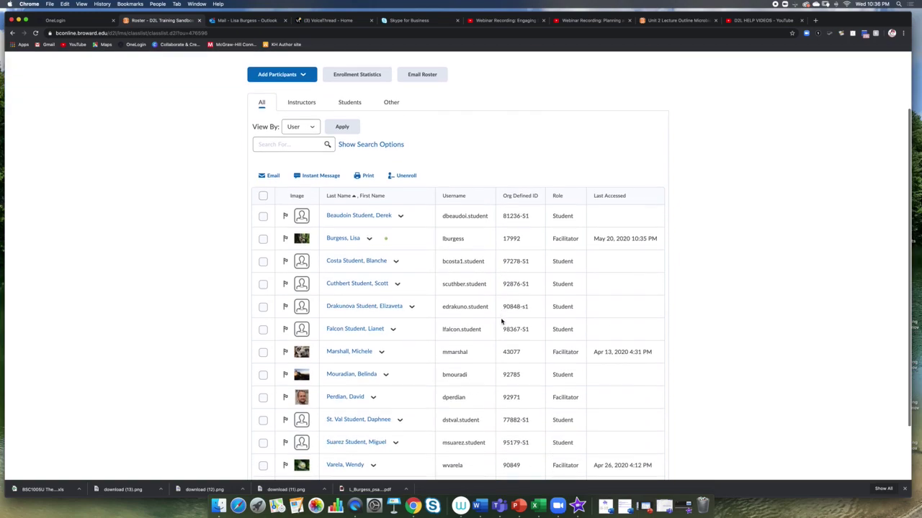
pyautogui.scroll(-1, 502, 322)
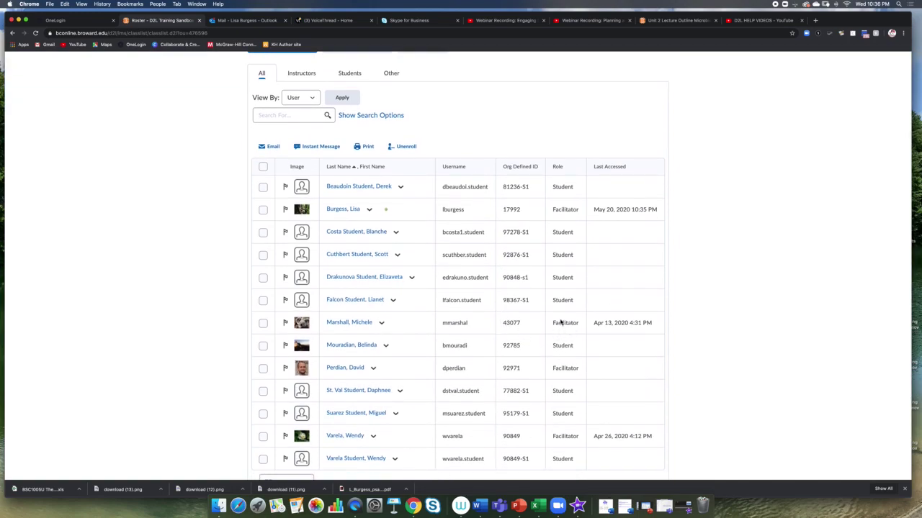
pyautogui.scroll(1, 481, 353)
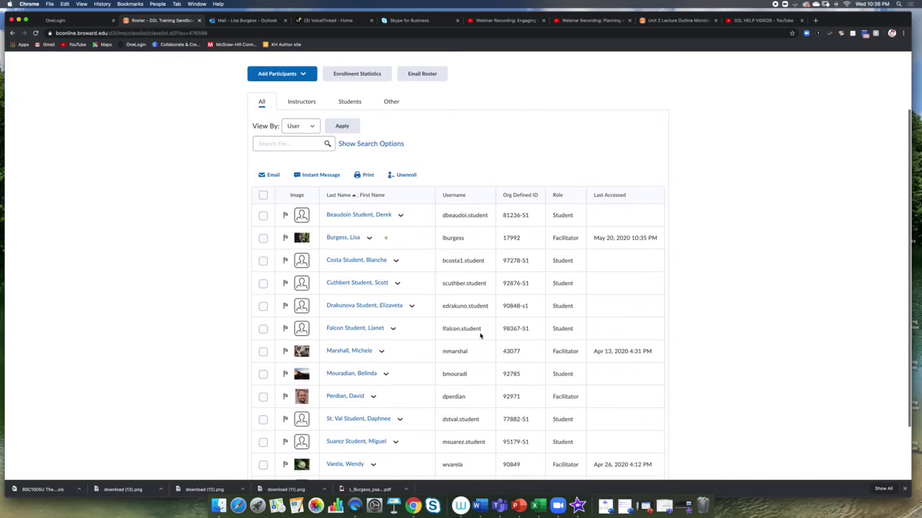
pyautogui.scroll(2, 481, 336)
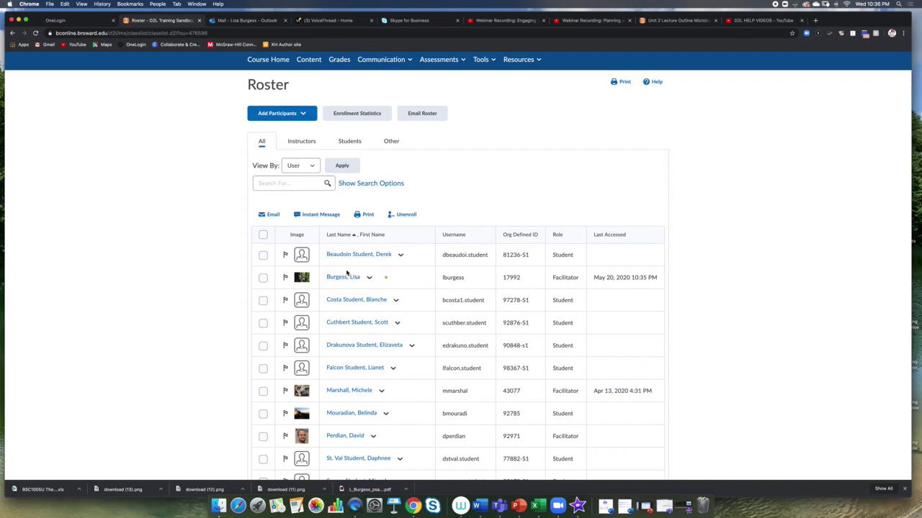
pyautogui.scroll(2, 345, 270)
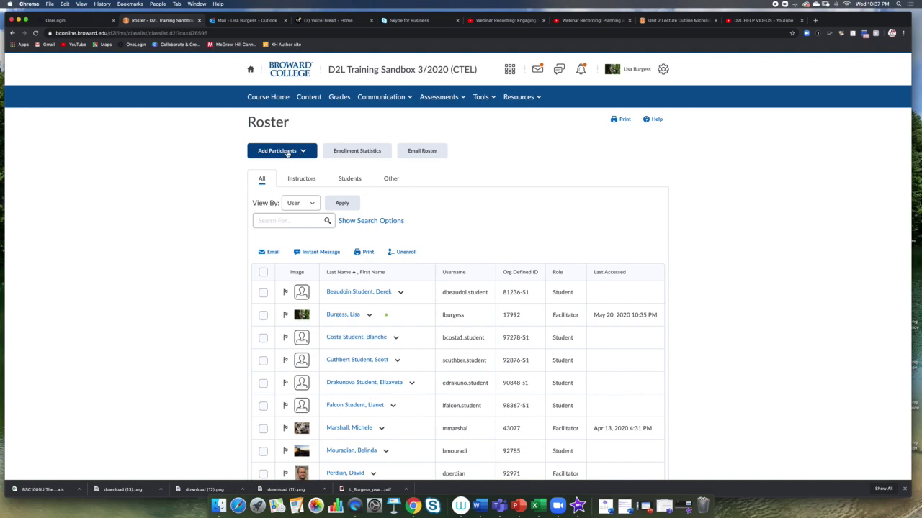
pyautogui.click(288, 154)
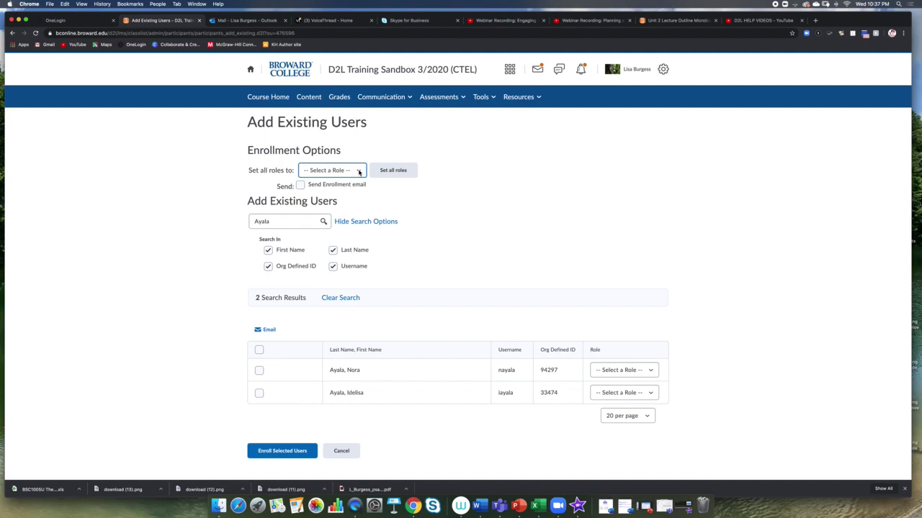
# Step: Choose Teaching Assistant as the role for all users and turn on the enrollment email
pyautogui.click(359, 172)
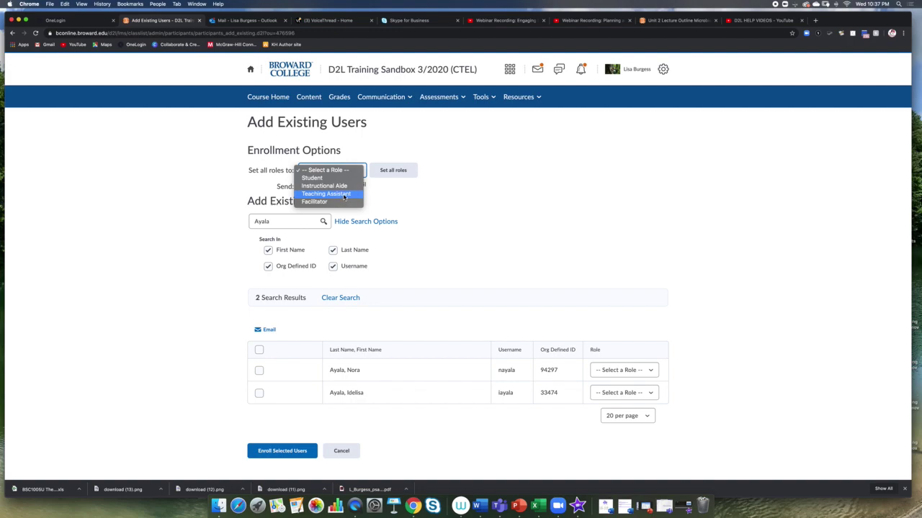
pyautogui.click(343, 196)
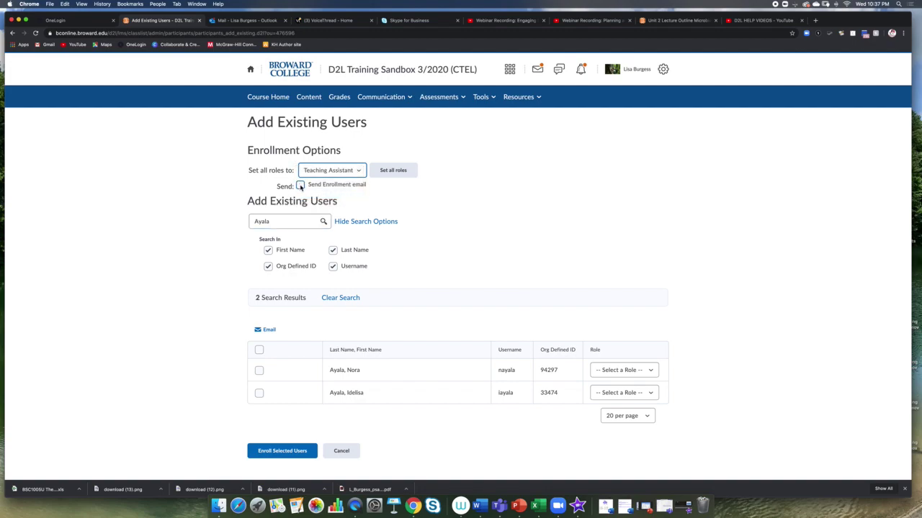
pyautogui.click(300, 186)
# Step: Search the existing users with an empty search term and browse the full list
pyautogui.moveTo(276, 221); pyautogui.dragTo(254, 223)
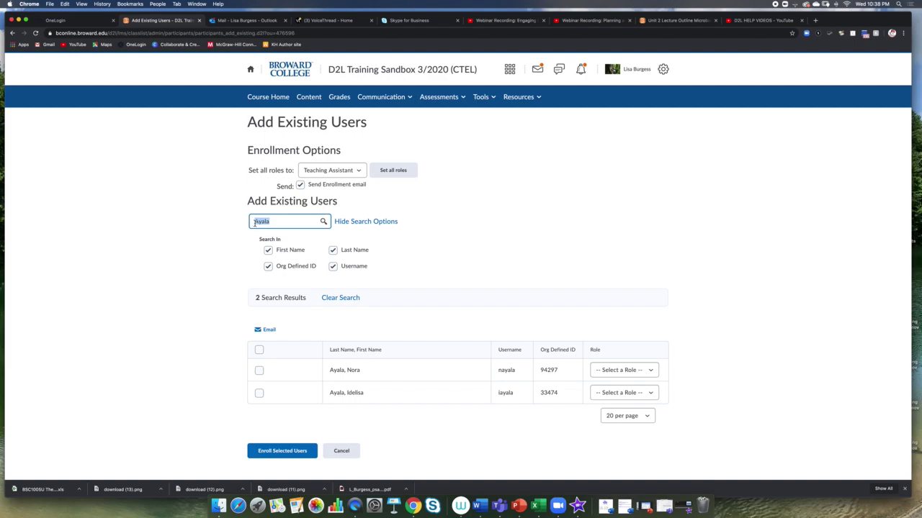
pyautogui.press('BackSpace')
pyautogui.click(323, 222)
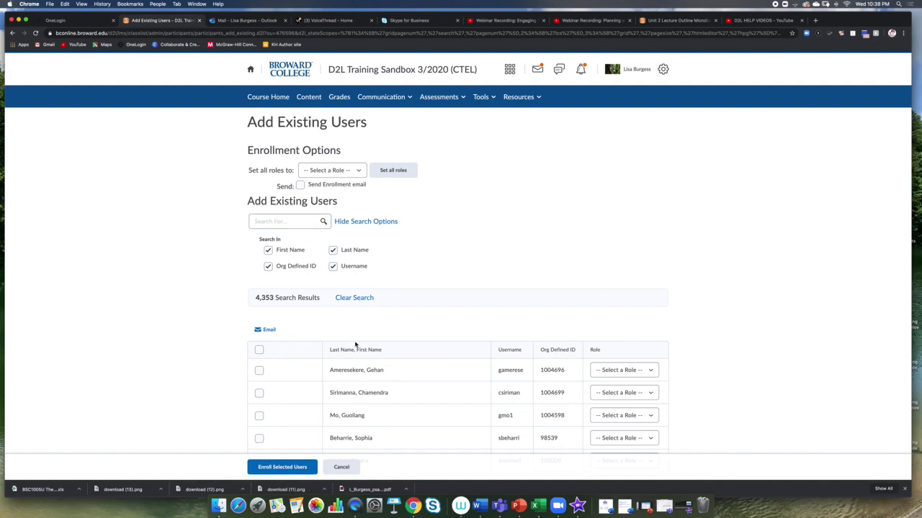
pyautogui.scroll(-5, 374, 387)
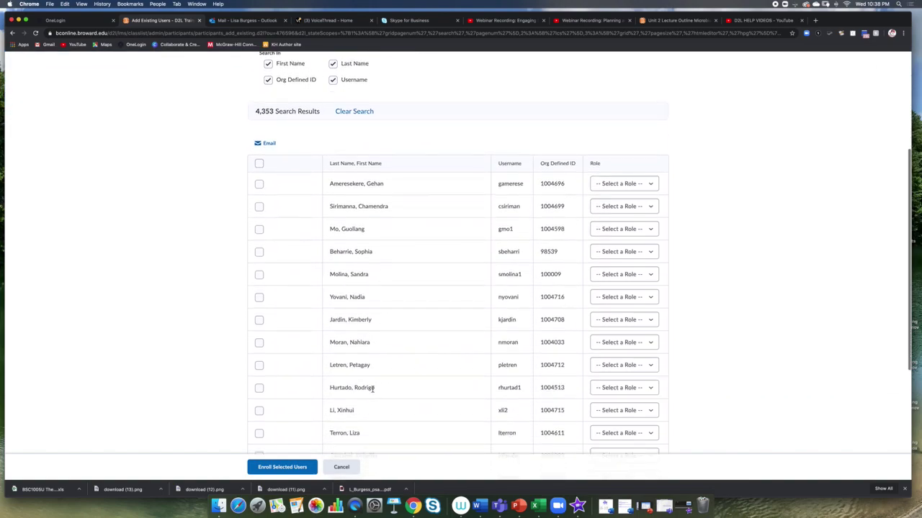
pyautogui.scroll(5, 375, 389)
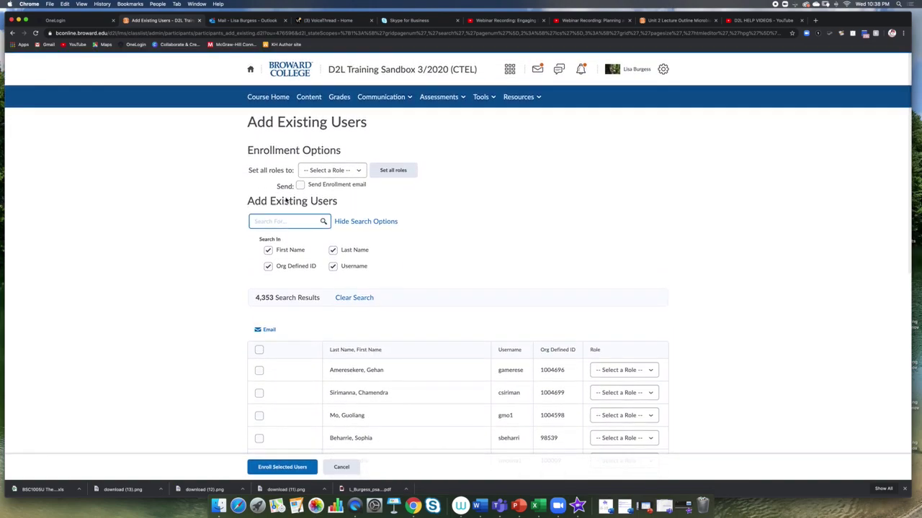
# Step: Search the existing users by the last name of the person being added
pyautogui.click(277, 221)
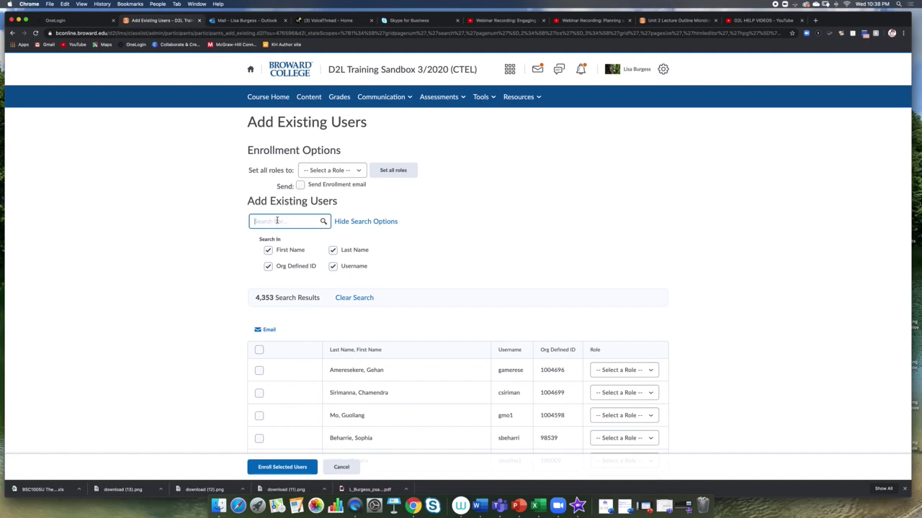
pyautogui.write('Ayala')
pyautogui.click(323, 222)
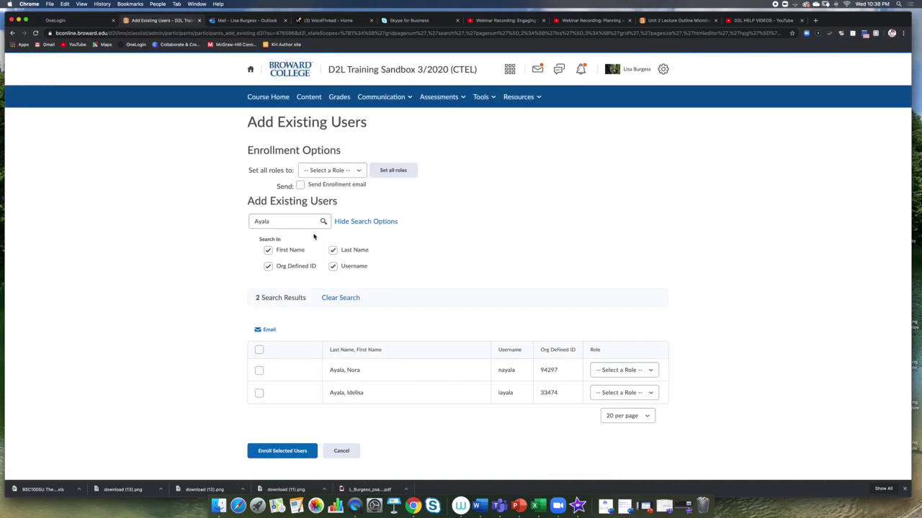
# Step: Enroll the second matching user as Teaching Assistant with an enrollment email and finish back at the roster
pyautogui.click(259, 394)
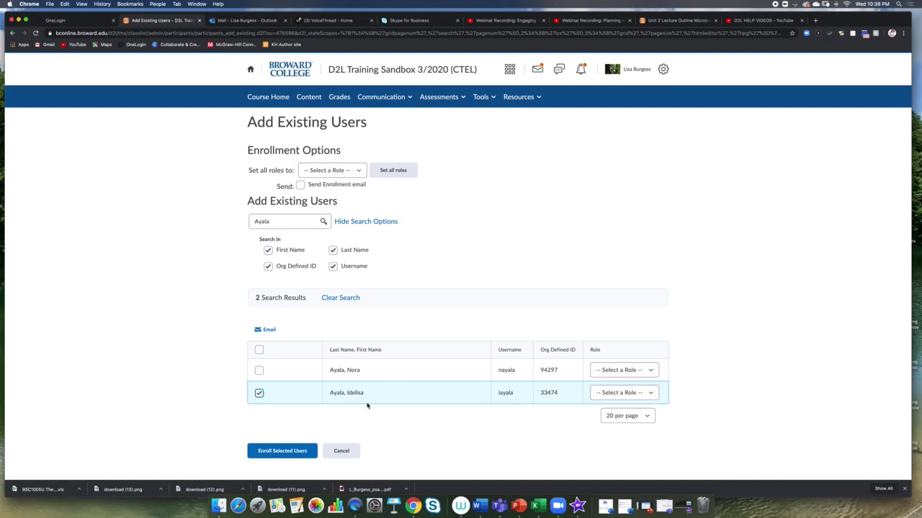
pyautogui.click(651, 394)
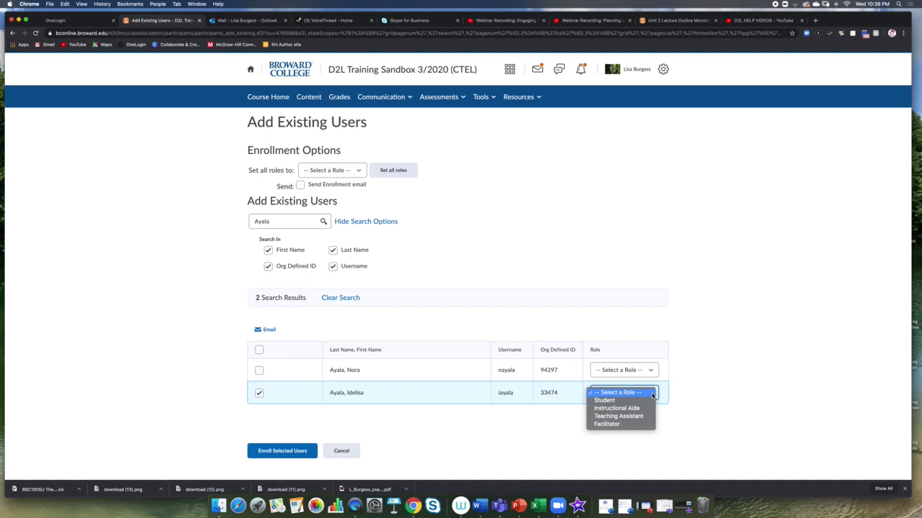
pyautogui.click(618, 417)
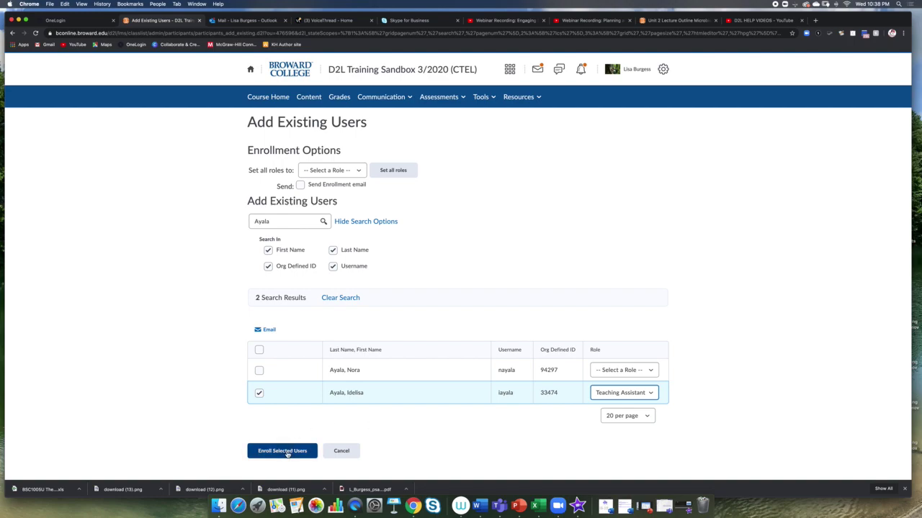
pyautogui.click(301, 186)
pyautogui.click(282, 452)
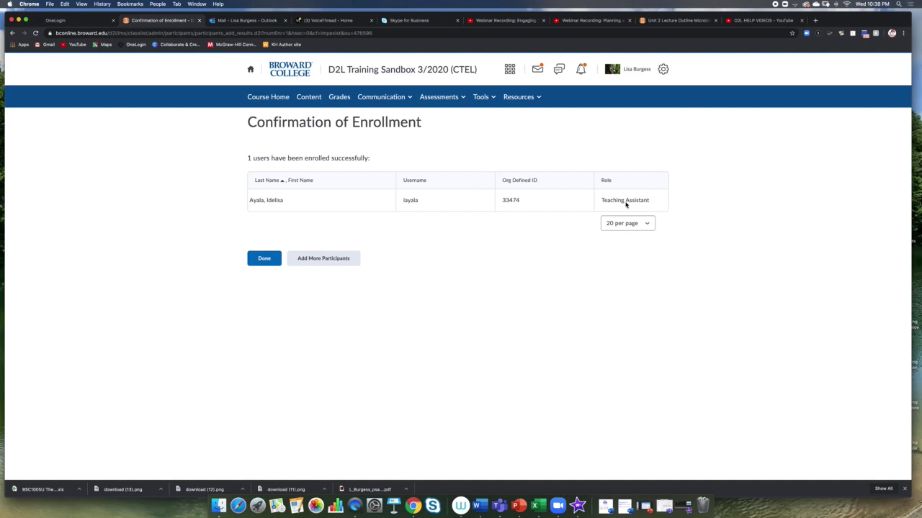
pyautogui.click(264, 268)
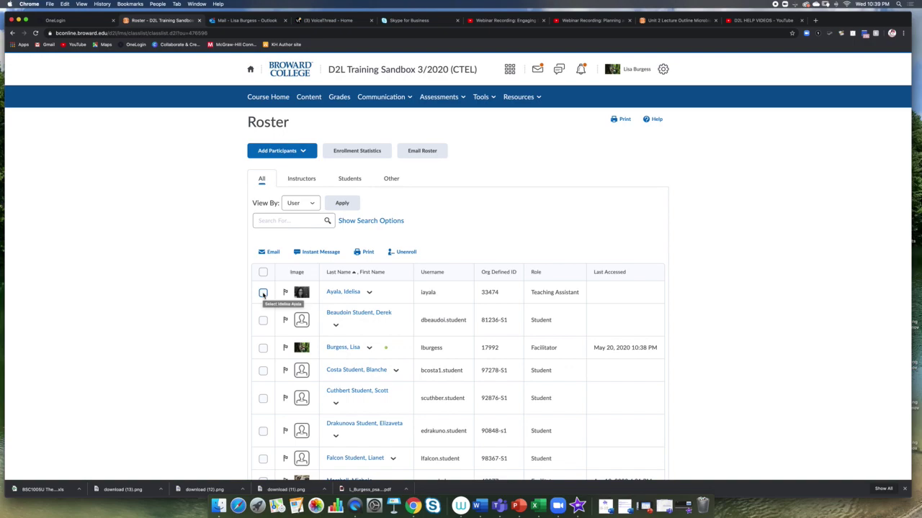
# Step: Unenroll the Teaching Assistant listed first in the roster
pyautogui.click(264, 294)
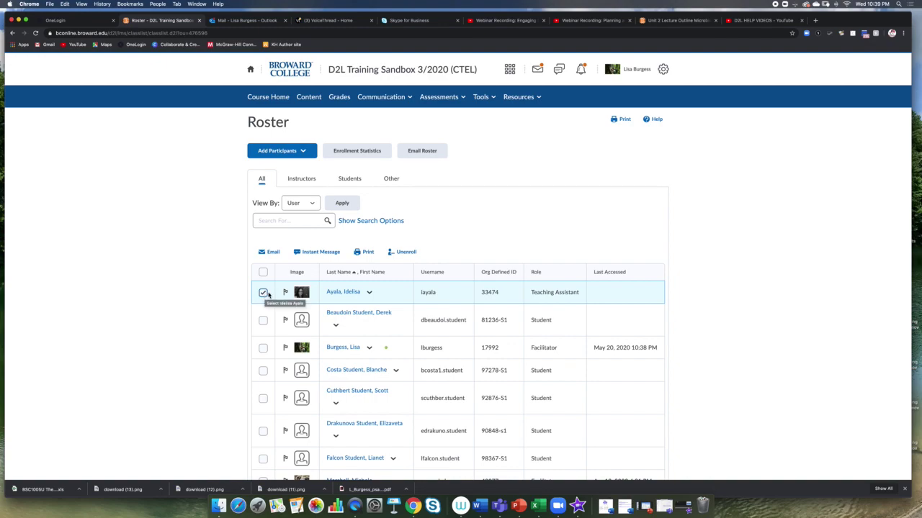
pyautogui.click(407, 252)
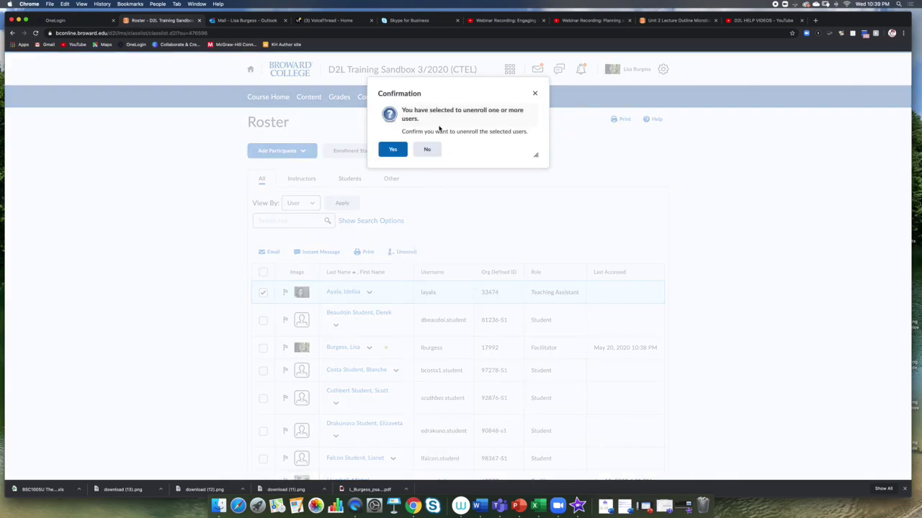
pyautogui.click(393, 151)
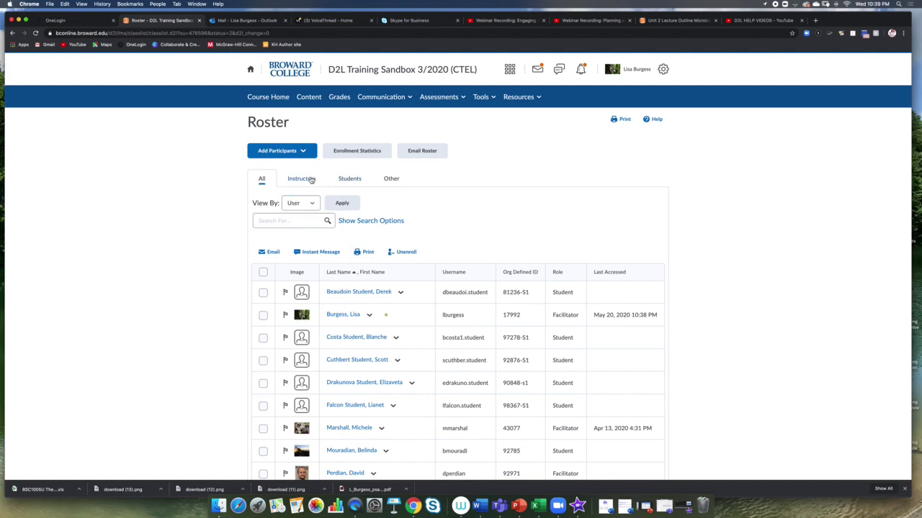
# Step: Reopen the form for adding existing users and review the roles available for enrollment
pyautogui.click(306, 152)
pyautogui.click(296, 175)
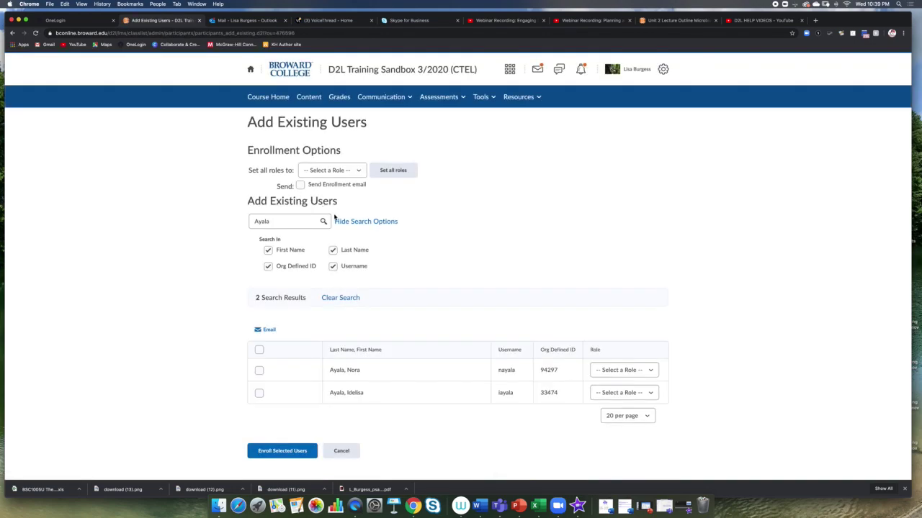
pyautogui.click(354, 172)
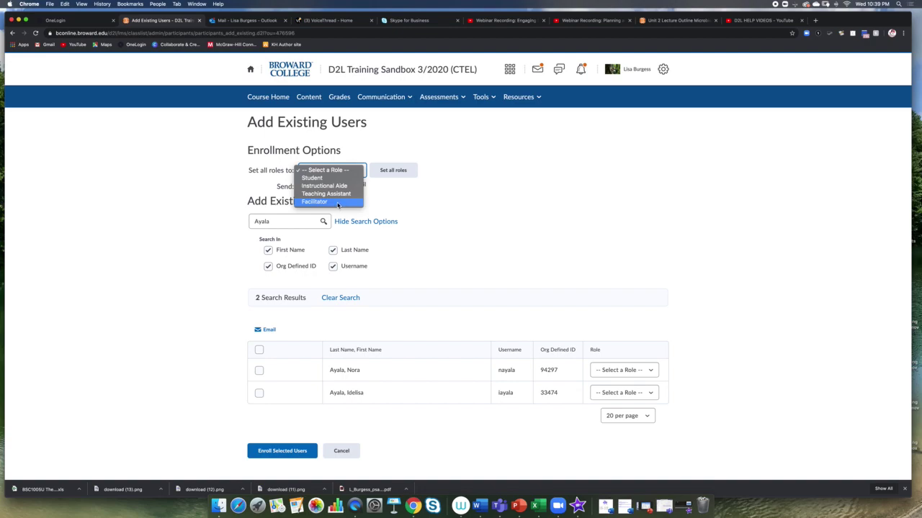
pyautogui.click(380, 203)
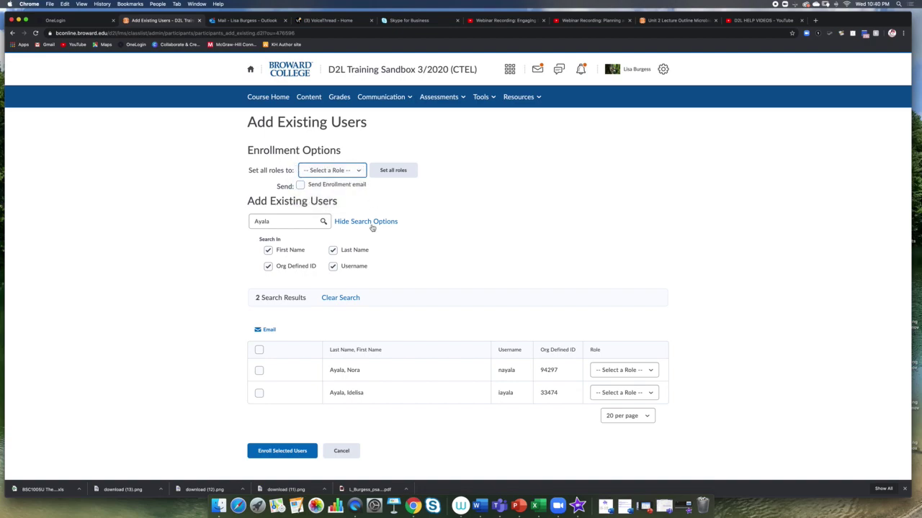